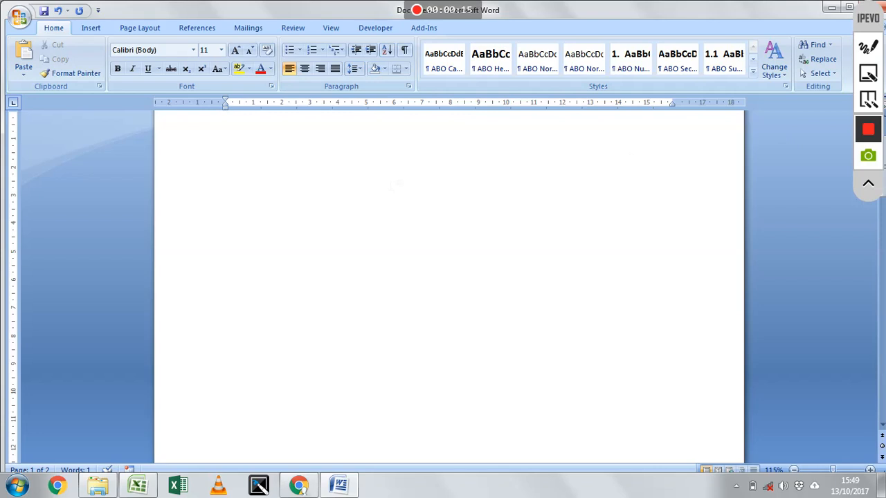
Insert a page break at the start of the blank document and enter the line "Introduction" on the new page
scroll(390, 182, "up", 2)
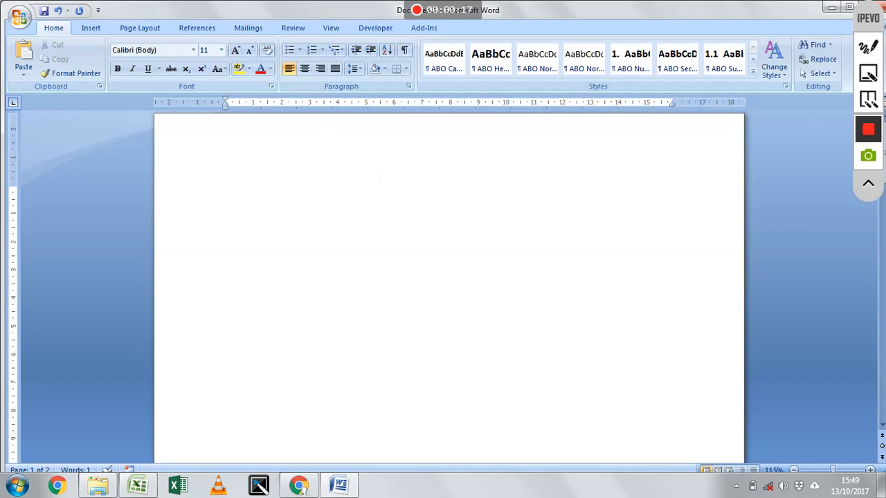
left_click(205, 31)
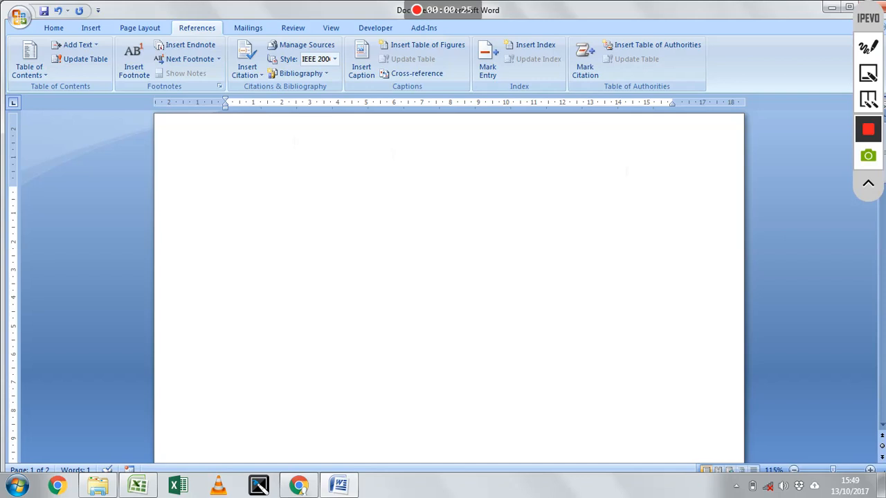
left_click(866, 184)
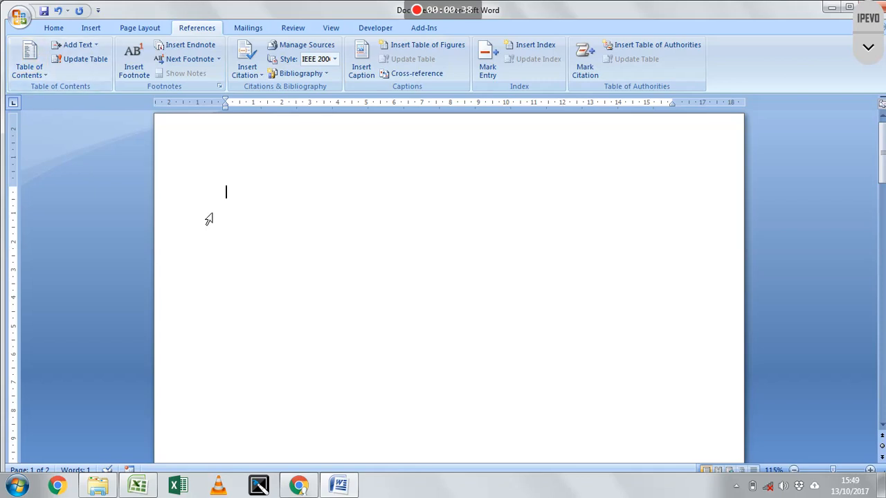
key("ctrl+Return")
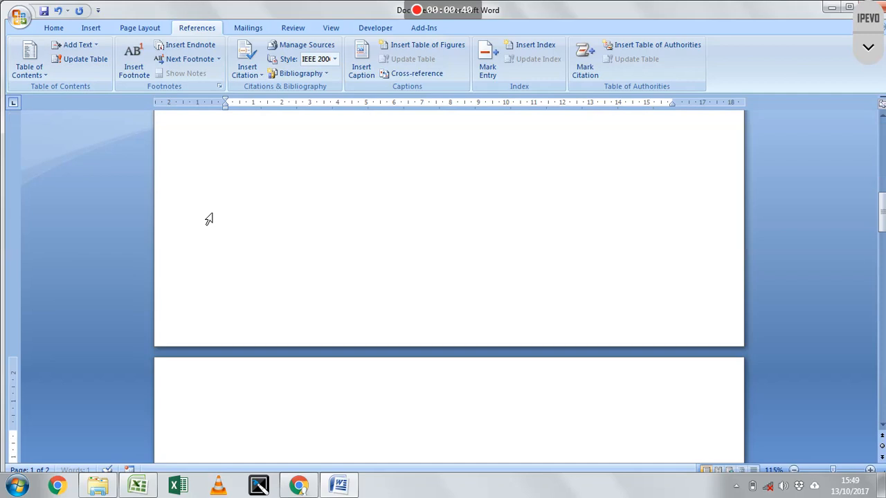
type("Introduction")
key("Return")
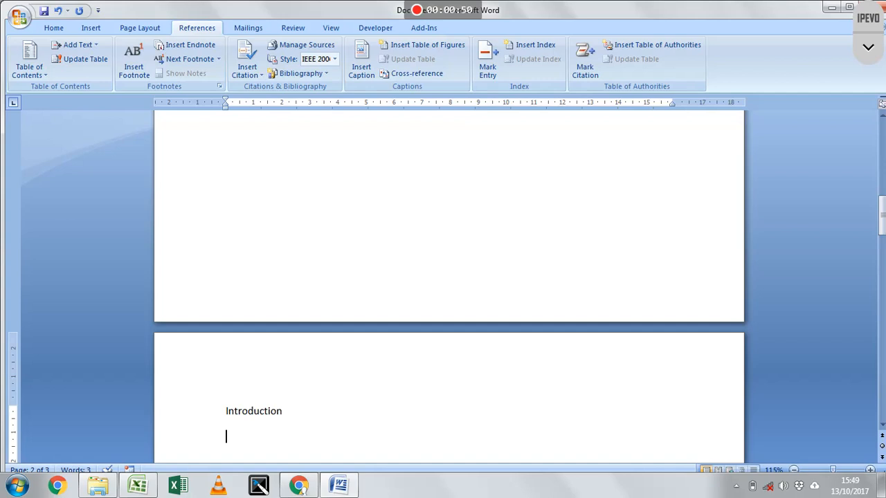
Add the lines "Point 1", "Point 2" and "Conclusion" below Introduction, each as its own paragraph
type("Point 1")
key("Return")
type("Points")
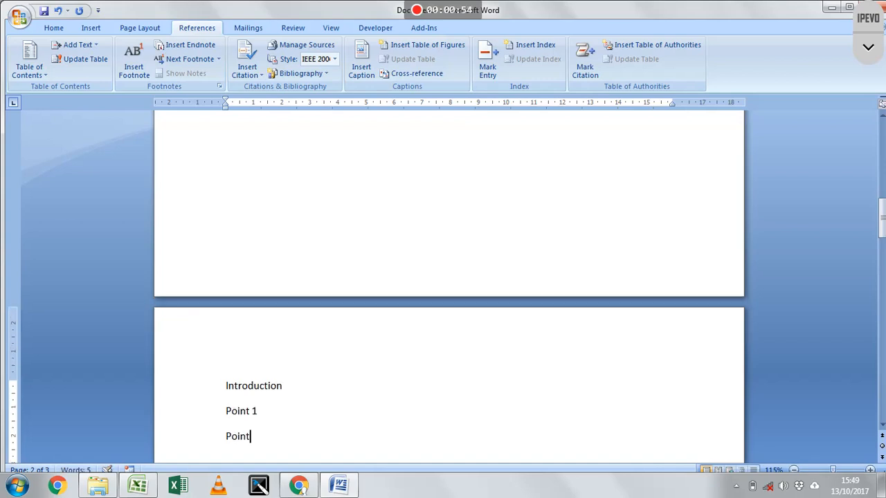
key("BackSpace")
type("2")
key("Return")
type("Conclusion")
Mark the Introduction line as a Level 1 entry for the table of contents
key("Up")
key("Up")
key("Up")
key("Left")
key("Left")
key("Left")
key("Left")
key("Left")
key("Left")
key("Left")
key("Left")
key("Left")
key("Left")
key("Left")
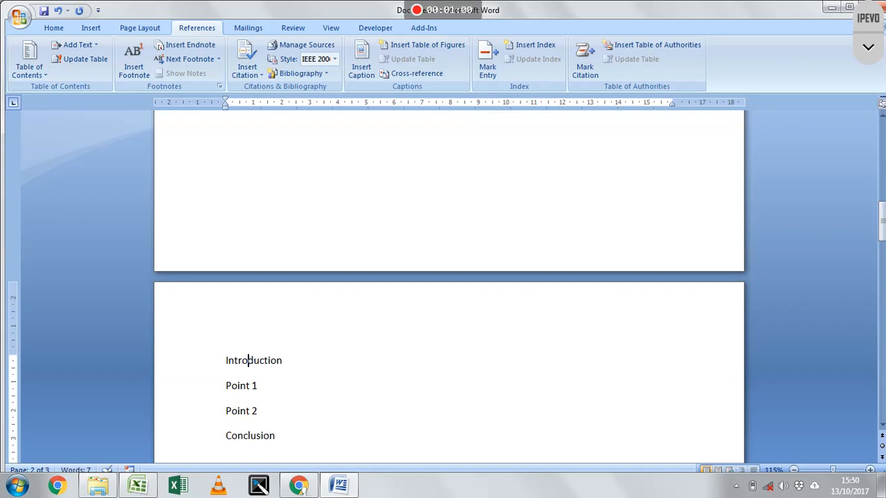
key("shift+Down")
key("shift+Left")
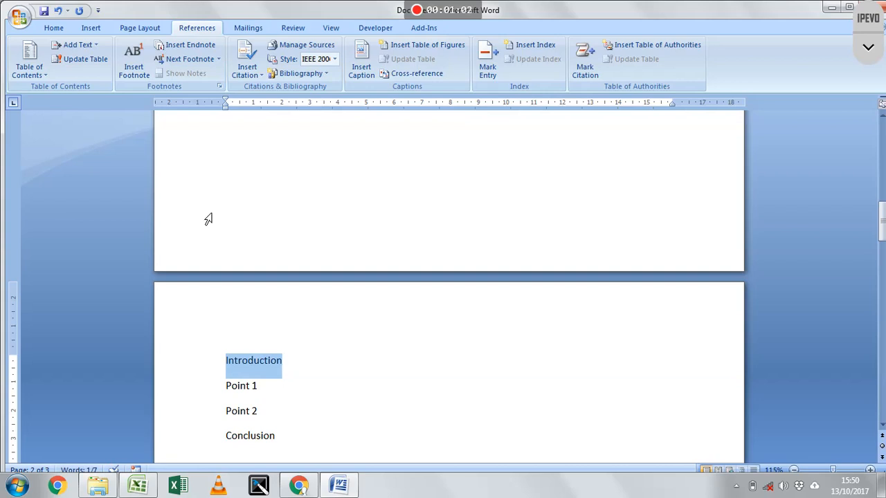
left_click(88, 49)
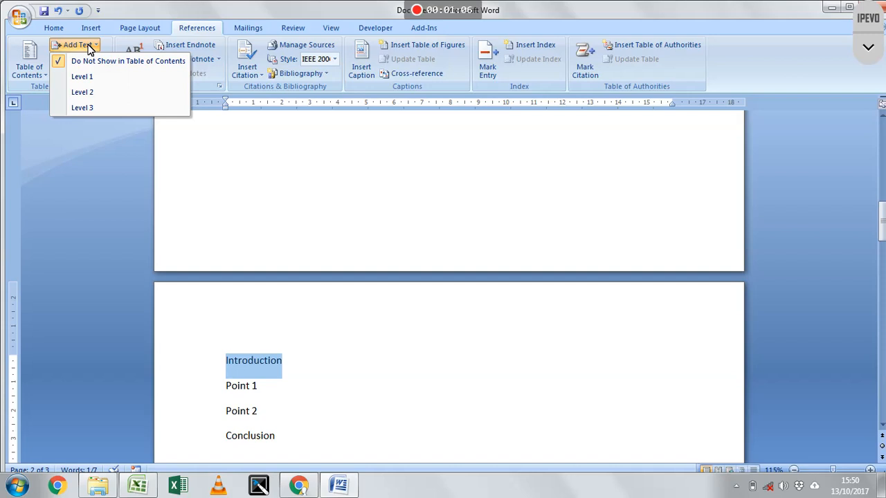
left_click(92, 76)
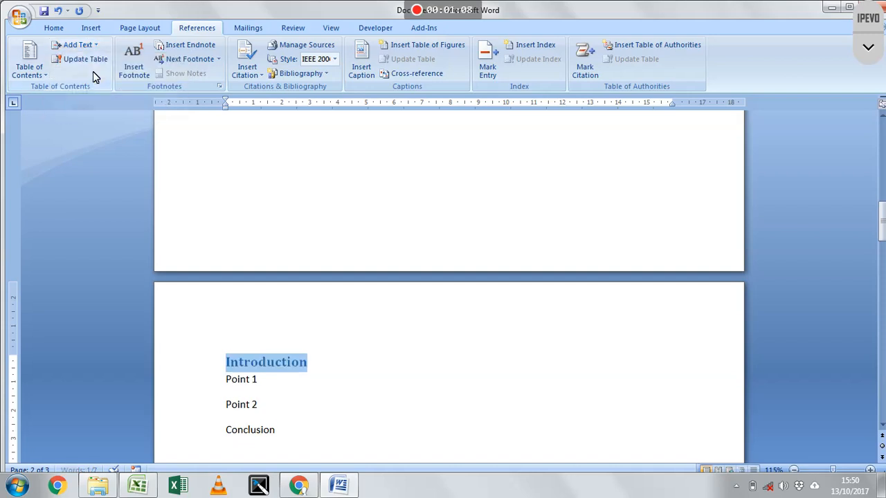
Mark the Point 1 and Point 2 lines as Level 1 entries for the table of contents
left_click_drag(260, 381, 236, 384)
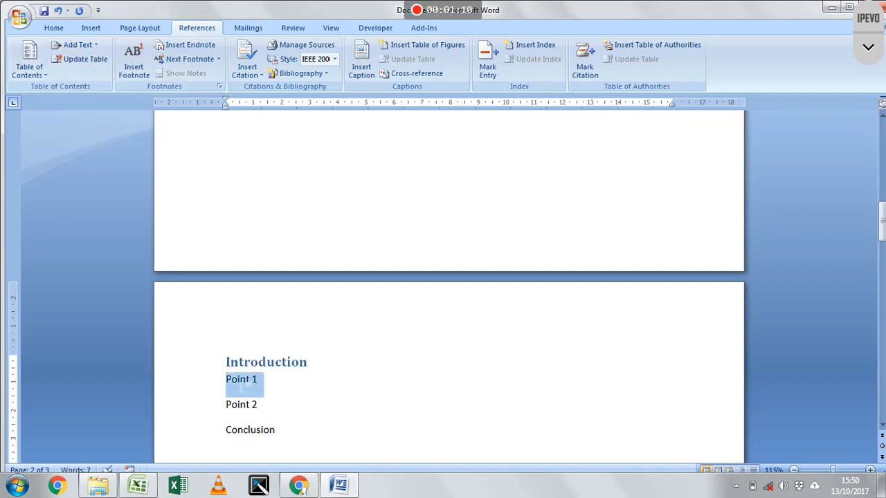
left_click(94, 44)
left_click(99, 77)
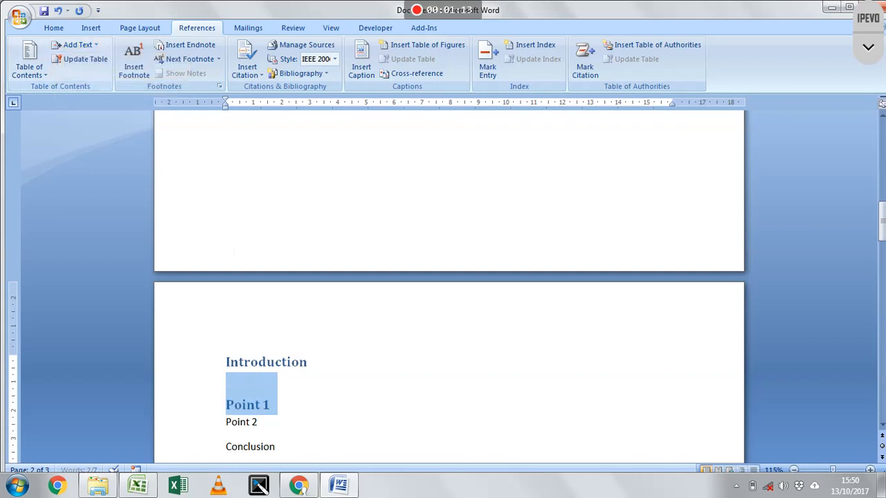
left_click_drag(260, 424, 237, 429)
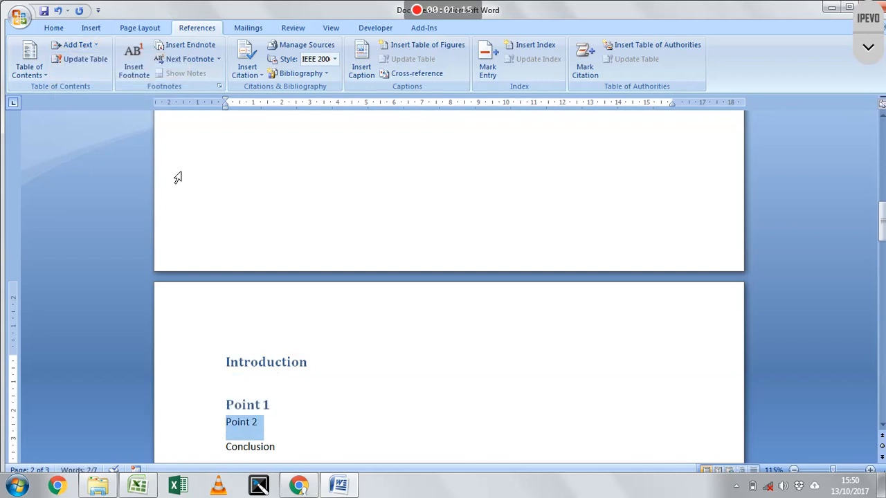
left_click(93, 45)
left_click(99, 78)
Mark the Conclusion line as a Level 1 entry for the table of contents
scroll(274, 237, "down", 3)
left_click_drag(277, 374, 233, 376)
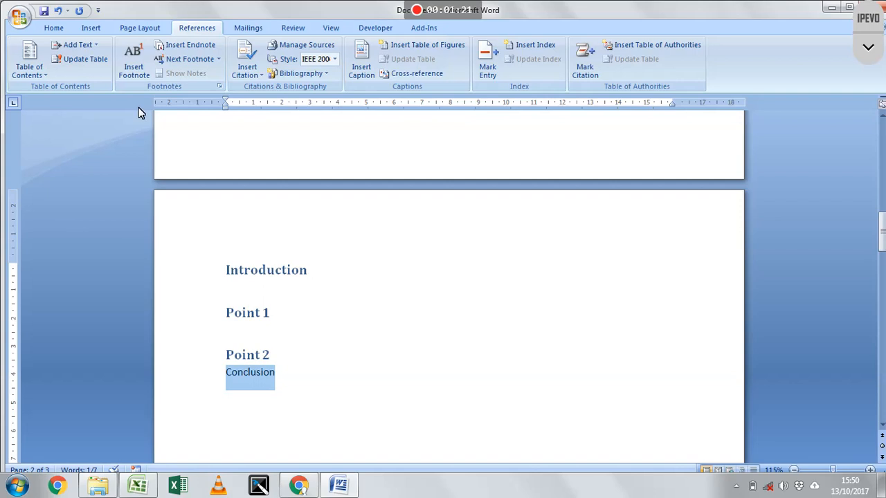
left_click(75, 44)
left_click(81, 76)
Change the Point 2 heading to a Level 2 entry for the table of contents
left_click(271, 354)
left_click_drag(271, 354, 226, 355)
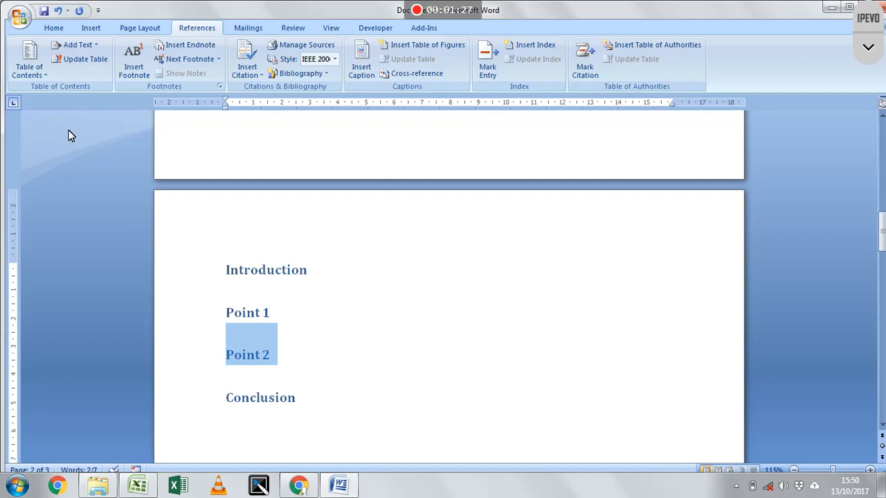
left_click(75, 44)
left_click(93, 91)
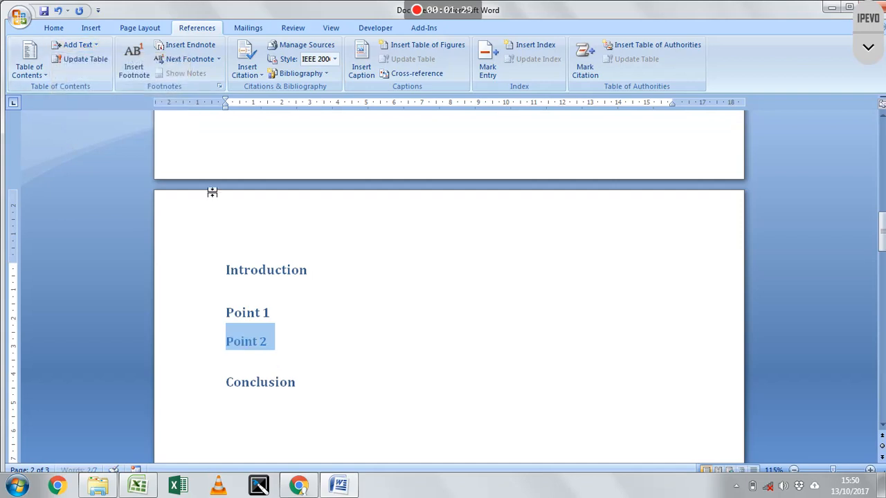
left_click(280, 348)
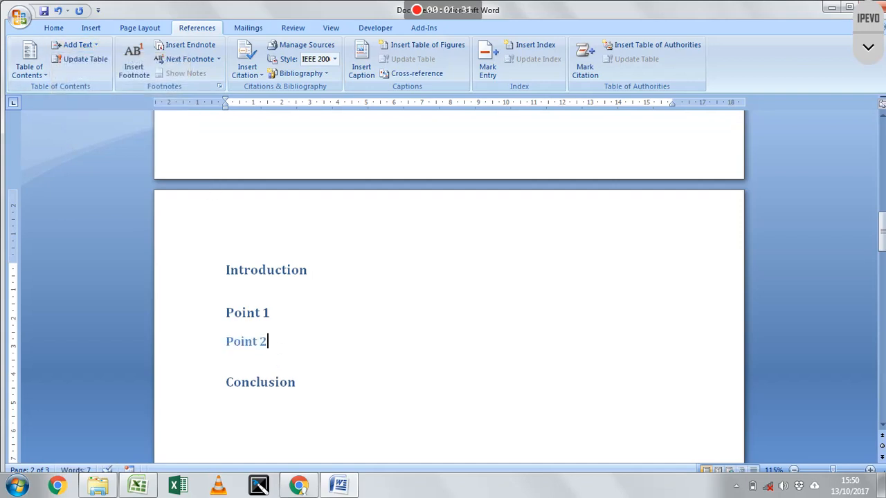
Insert a table of contents on the blank first page, using the From template format and three levels
scroll(275, 241, "up", 15)
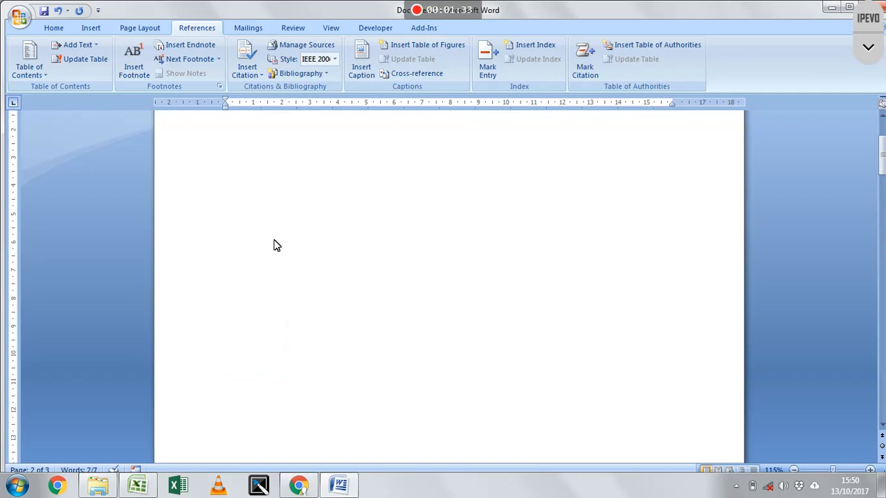
left_click(230, 196)
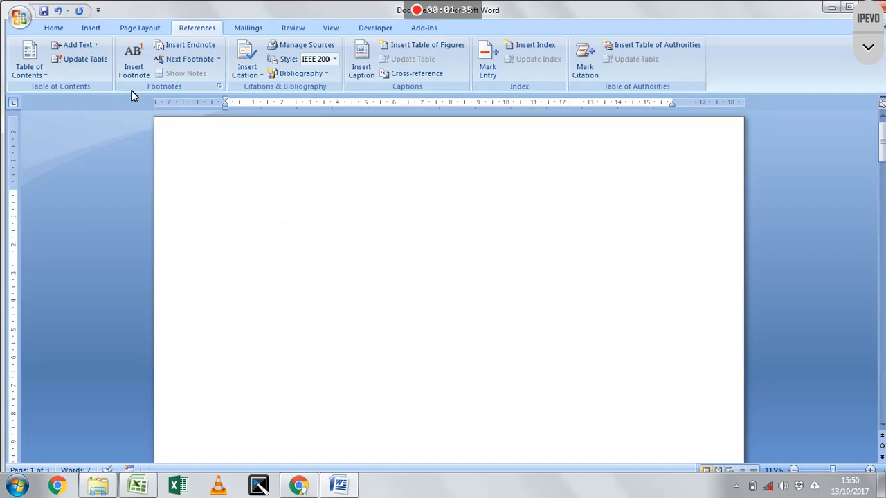
left_click(41, 73)
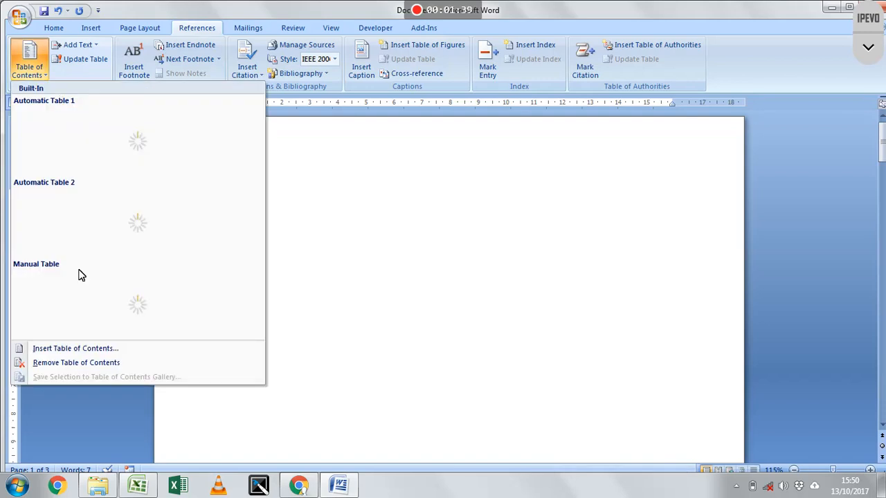
left_click(90, 348)
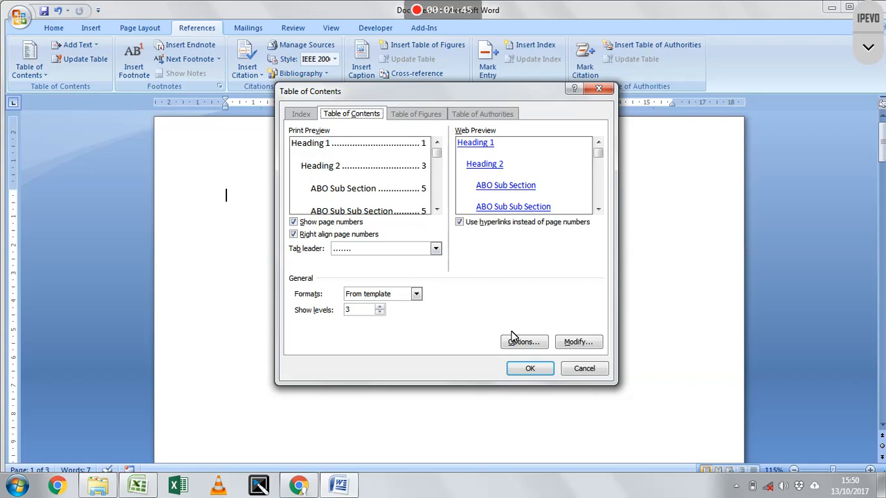
left_click(528, 370)
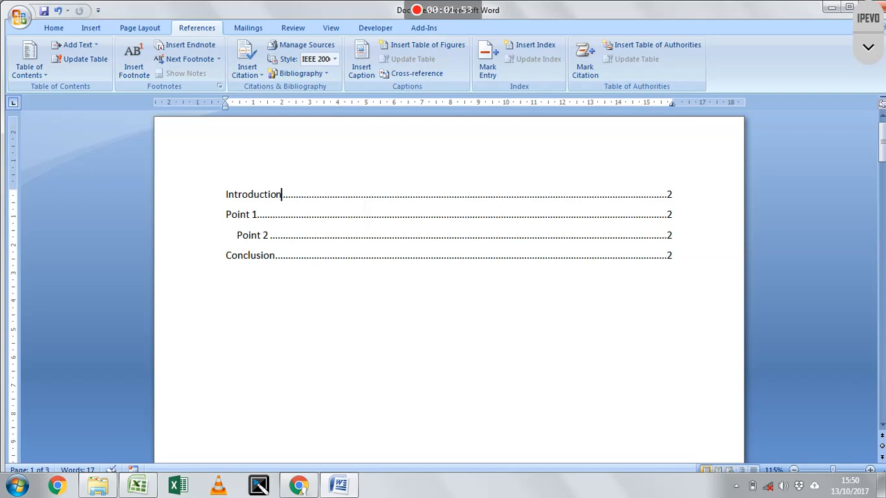
Update the entire table of contents and follow its Introduction entry to the heading
right_click(358, 197)
left_click(389, 252)
left_click(403, 246)
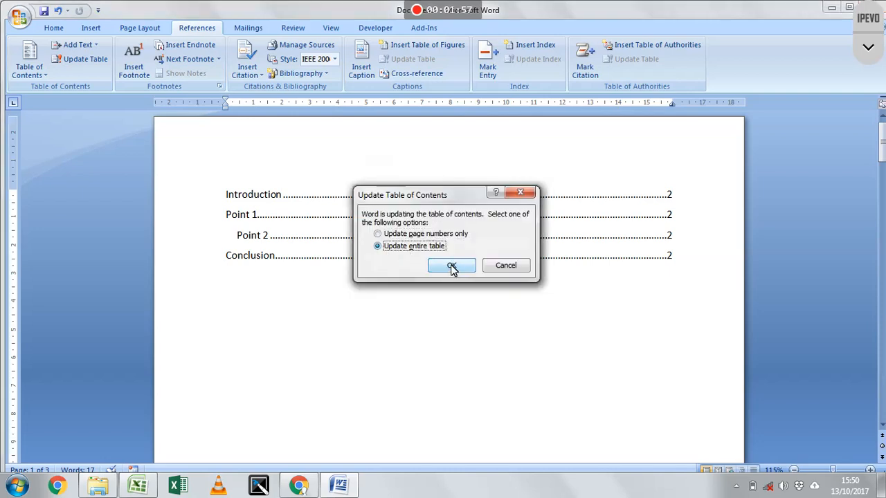
left_click(450, 265)
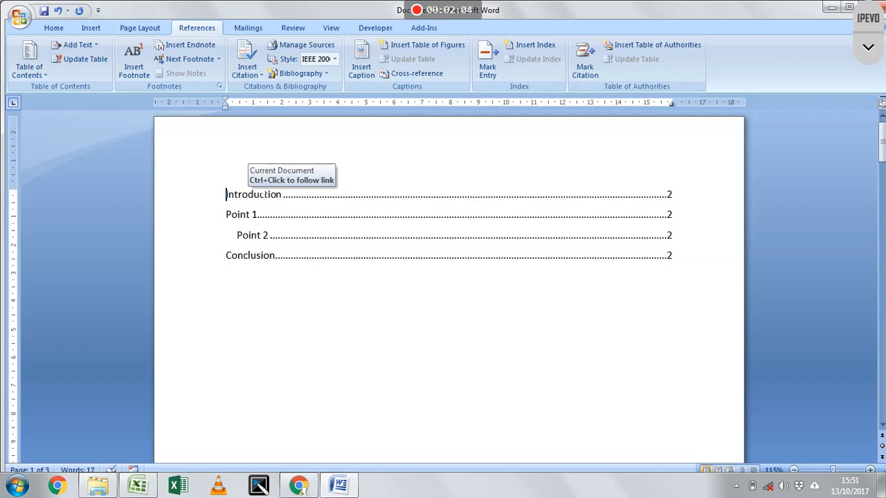
left_click(262, 198, "ctrl")
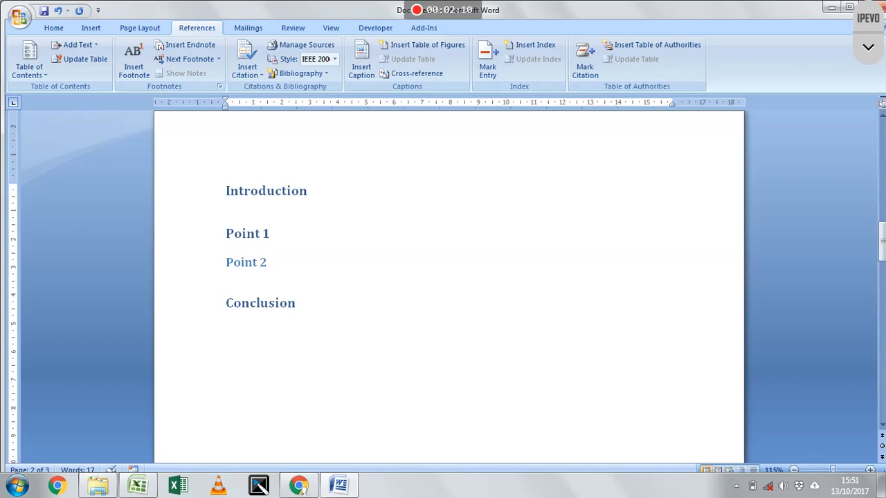
Set the citation and bibliography style to IEEE 2006
scroll(288, 194, "up", 15)
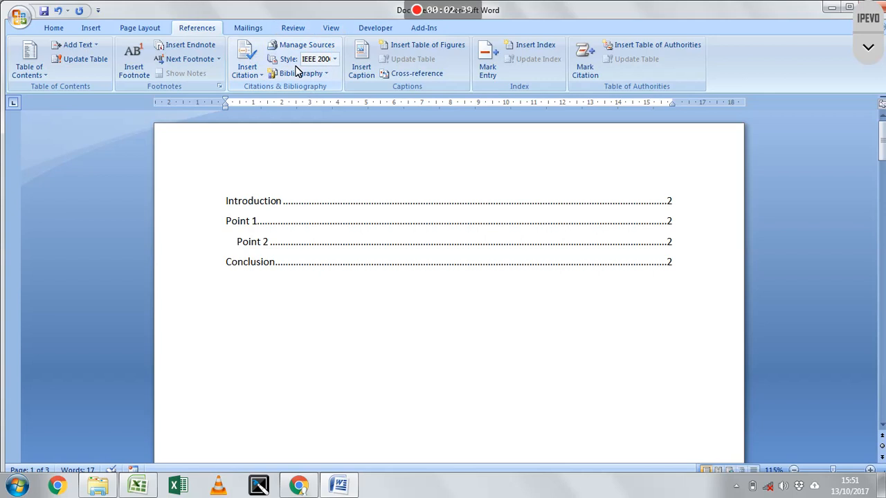
left_click(335, 61)
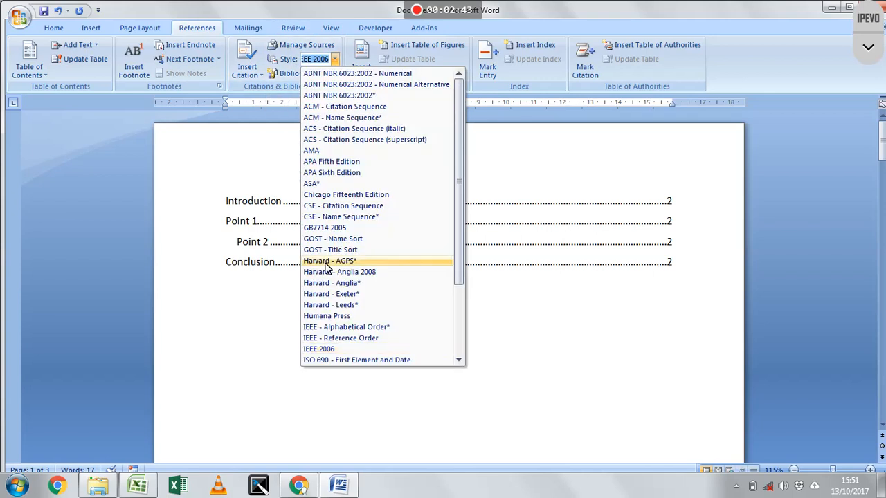
left_click(338, 350)
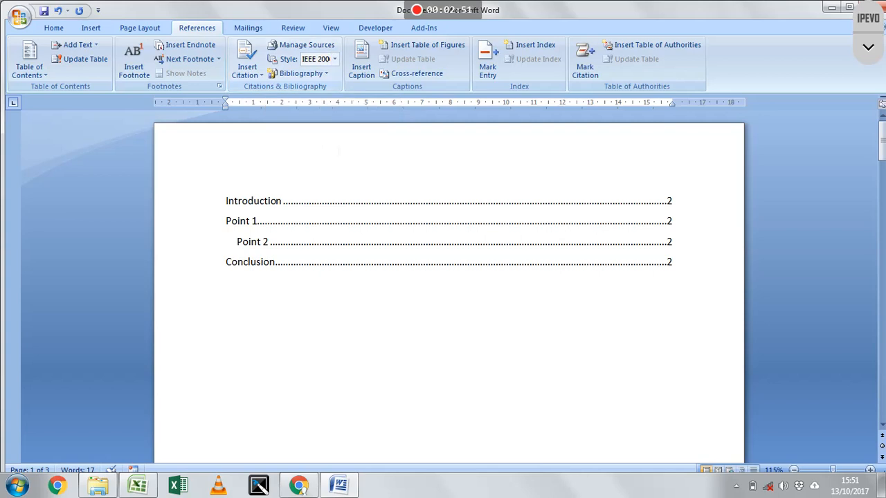
Add a body paragraph reading "Say something interesting" directly beneath the Introduction heading
scroll(338, 152, "down", 12)
left_click(322, 158)
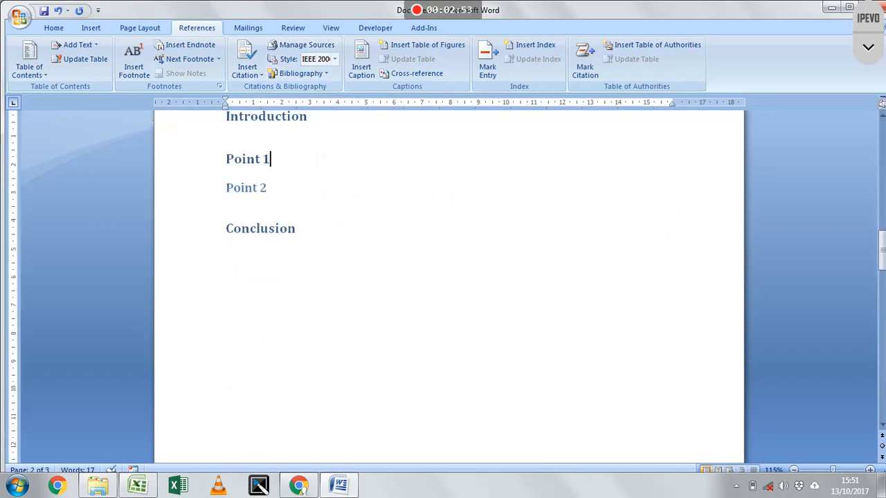
key("Return")
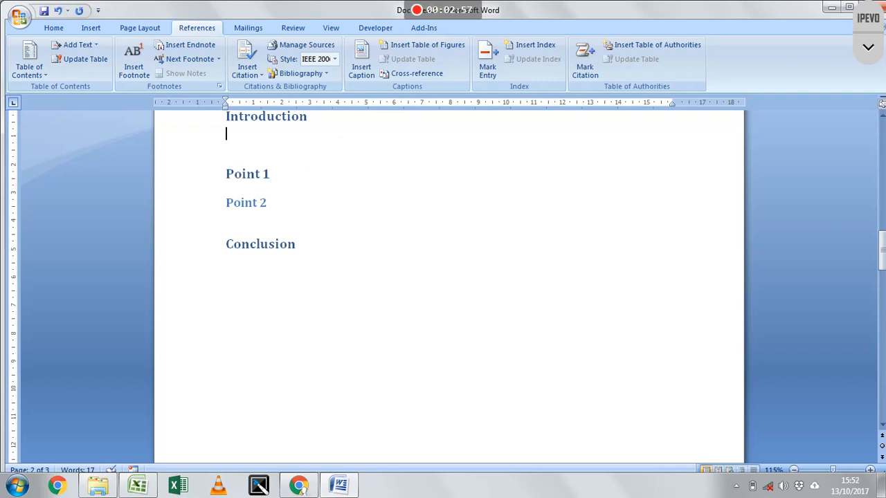
type("Say something")
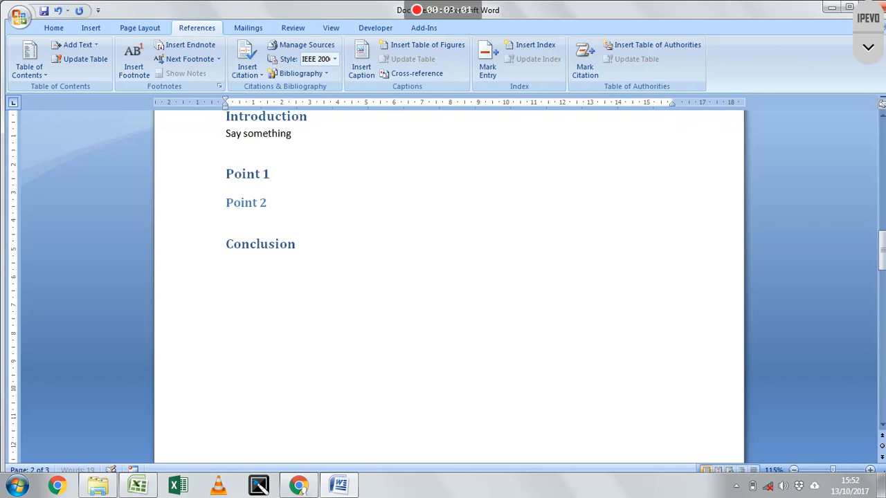
type(" interesting")
Search the master source list by author surname and copy the 2014 source "High speed analysis of Exploding Foil Initiator operation" to the current list
left_click(254, 77)
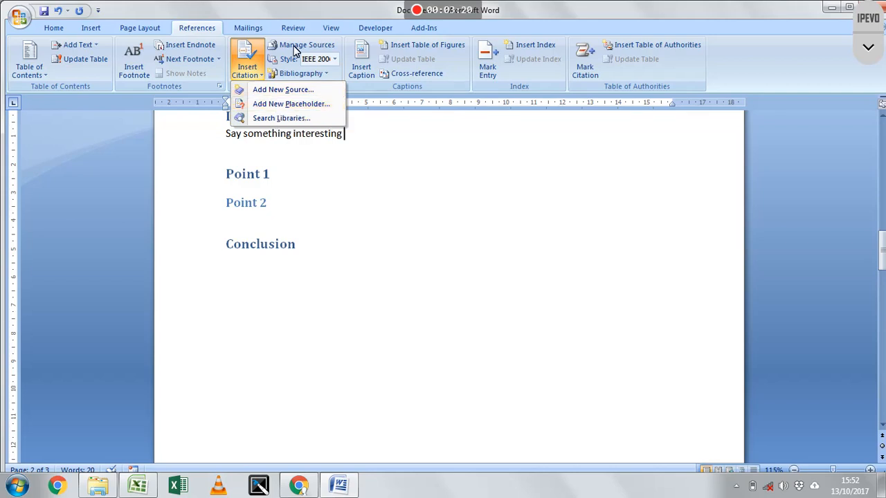
left_click(394, 122)
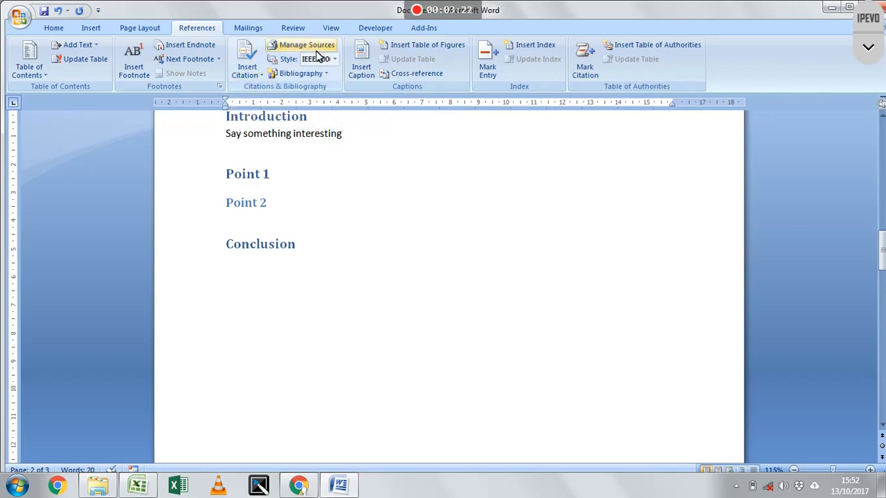
left_click(316, 51)
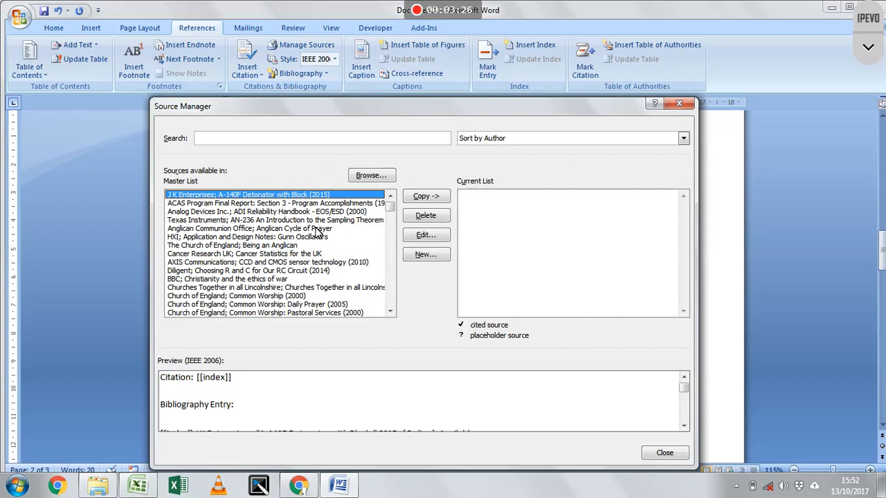
left_click(390, 217)
mouse_move(390, 217)
left_mouse_down()
mouse_move(398, 305)
mouse_move(393, 208)
left_mouse_up()
left_click(310, 138)
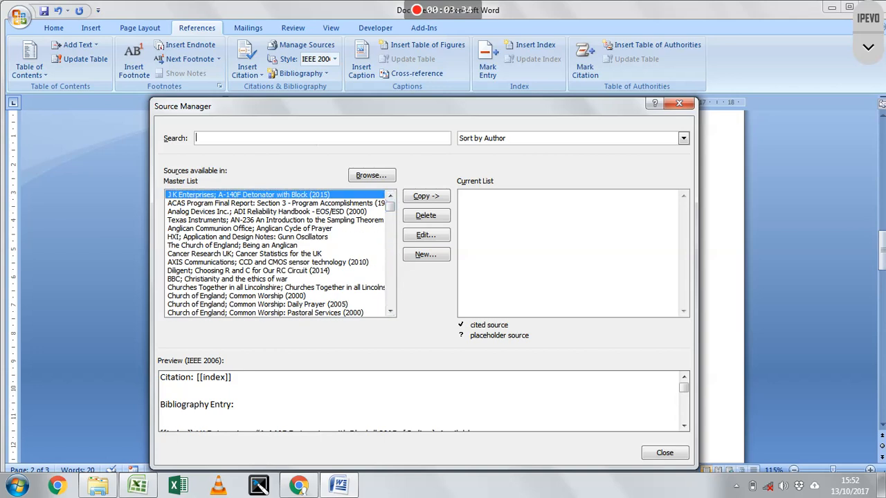
type("borman")
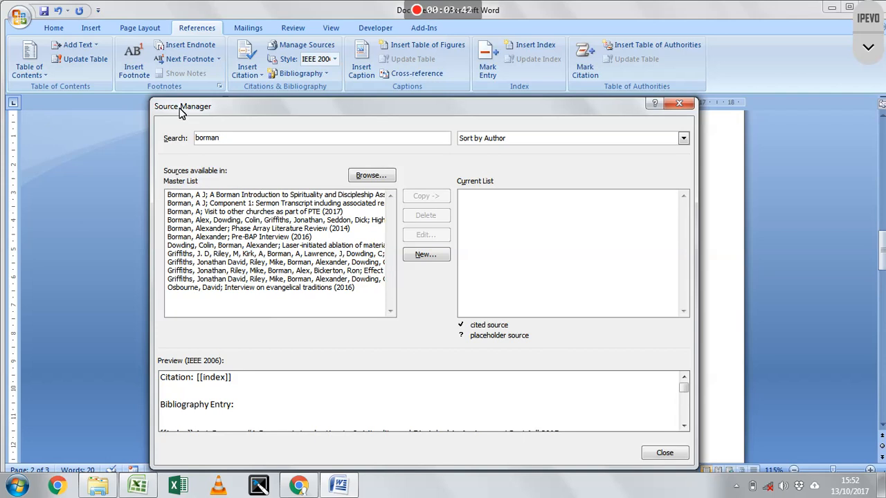
left_click(215, 222)
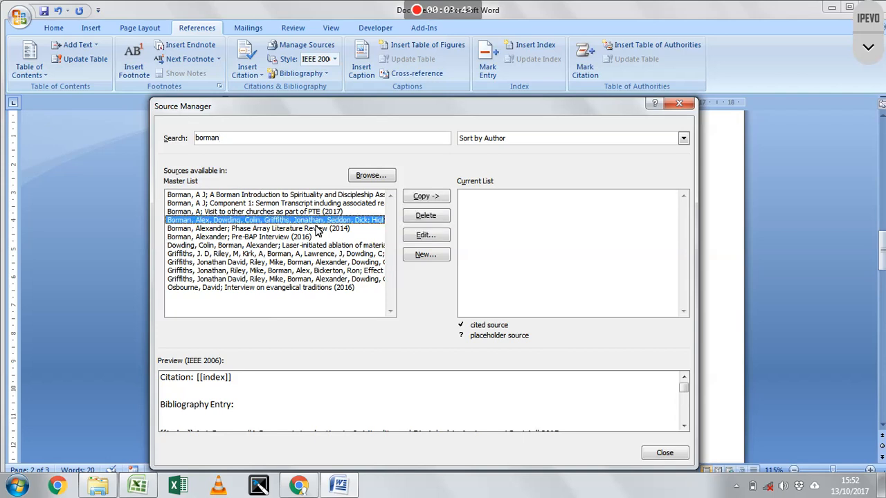
left_click(423, 198)
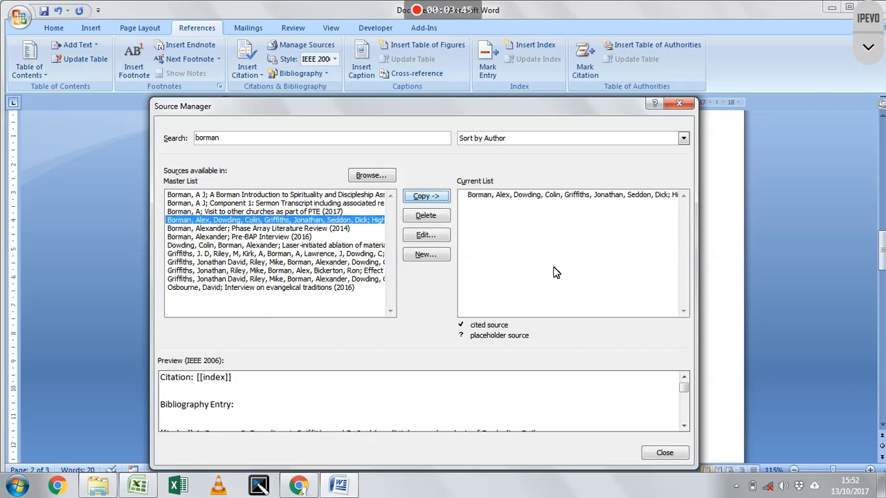
left_click(665, 453)
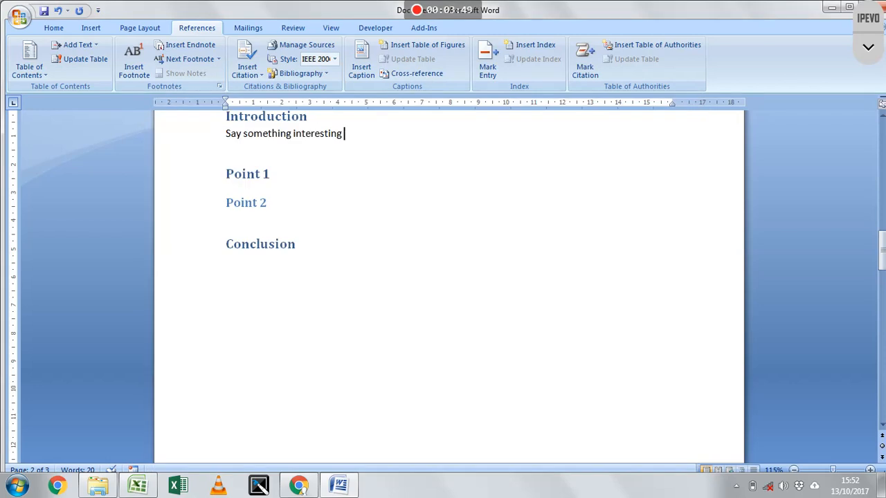
Insert a citation of the 2014 Exploding Foil Initiator source after "Say something interesting" under the Introduction heading
left_click(247, 71)
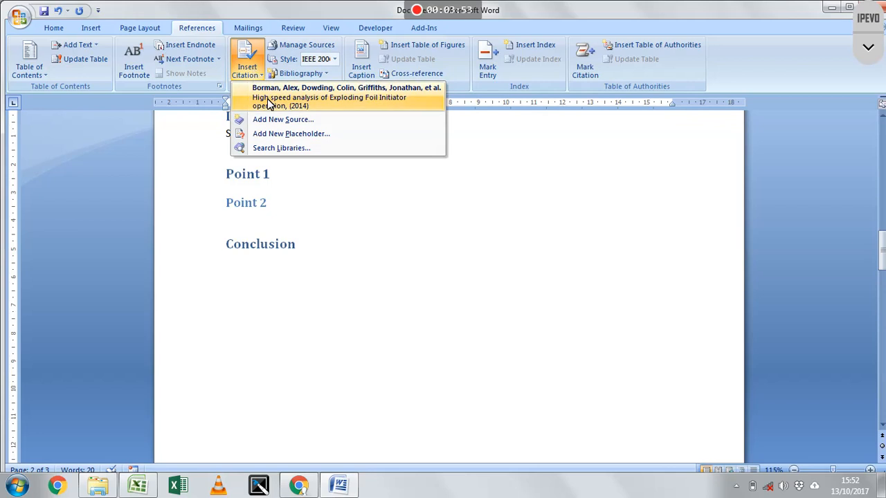
left_click(270, 101)
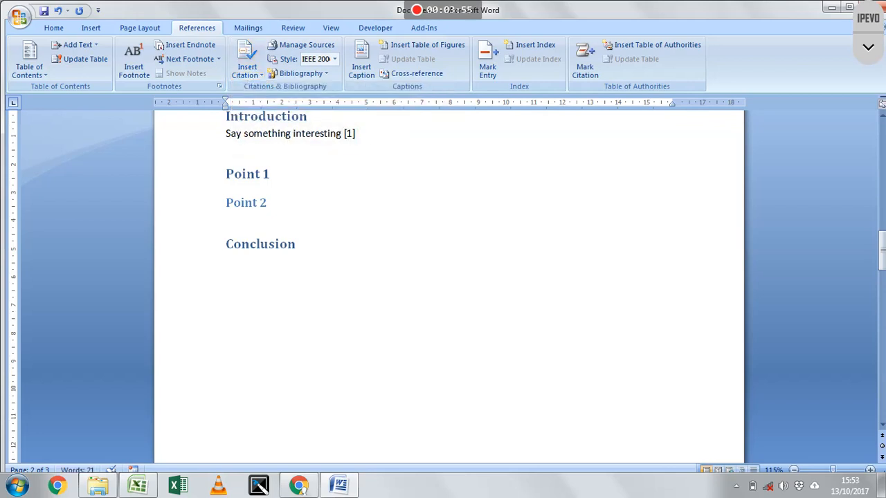